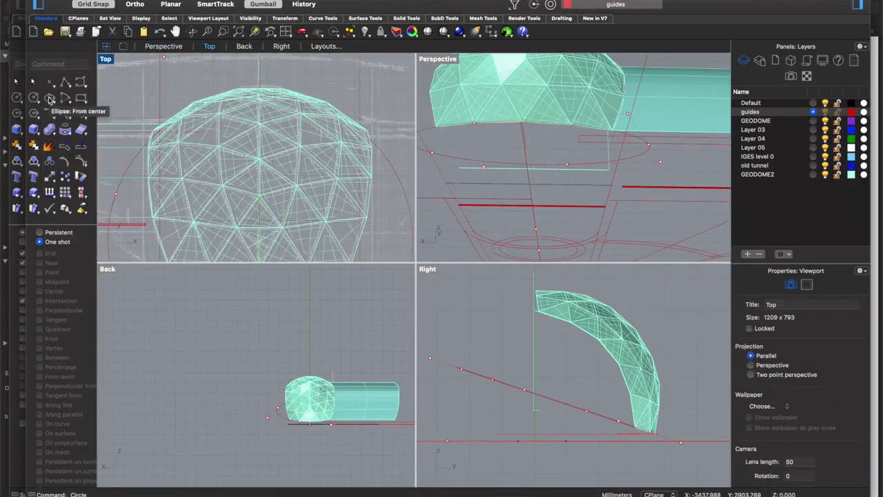
# Start the Ellipse: From center tool with the earthship dome and tunnel wings laid out.
pyautogui.click(50, 100)
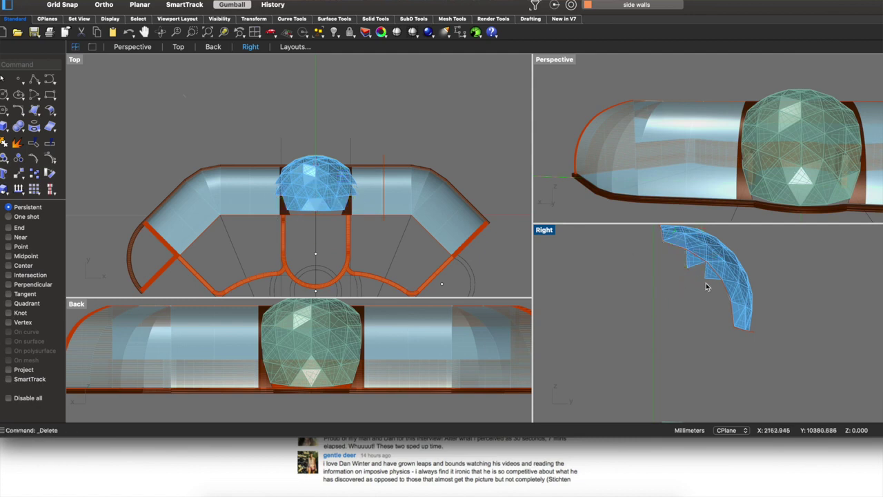
# Select the geodesic dome and drag it downward with the gumball.
pyautogui.click(711, 269)
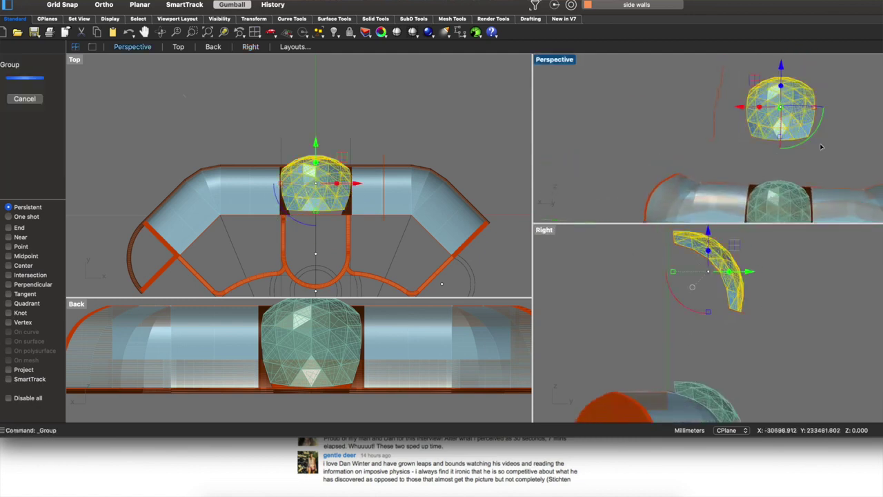
pyautogui.moveTo(702, 283); pyautogui.dragTo(701, 318)
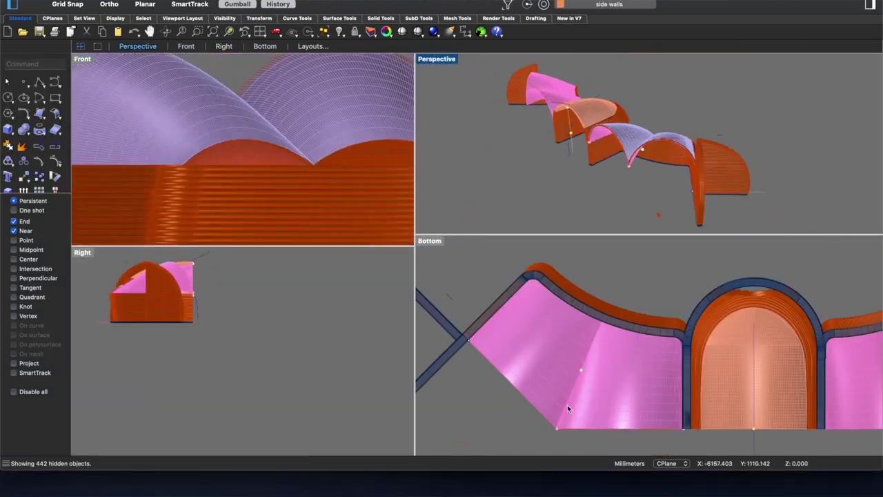
# Select the left wall surfaces of the vaulted tunnel wing for mirroring.
pyautogui.click(459, 347)
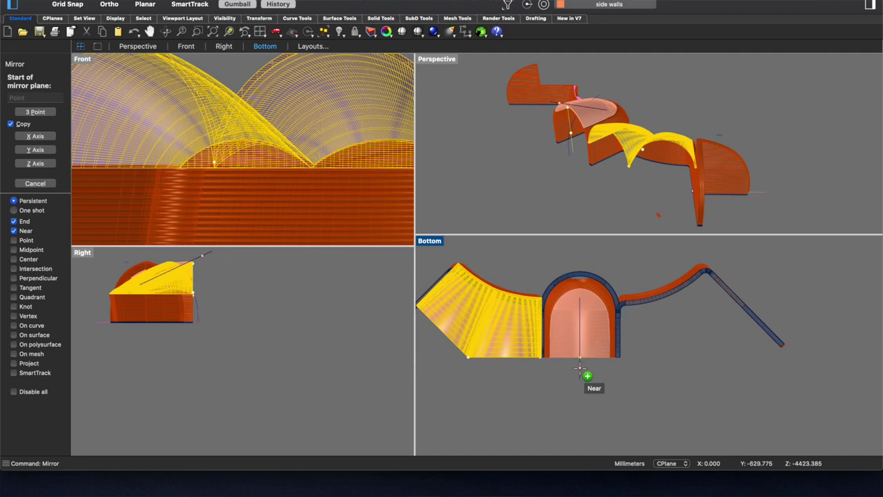